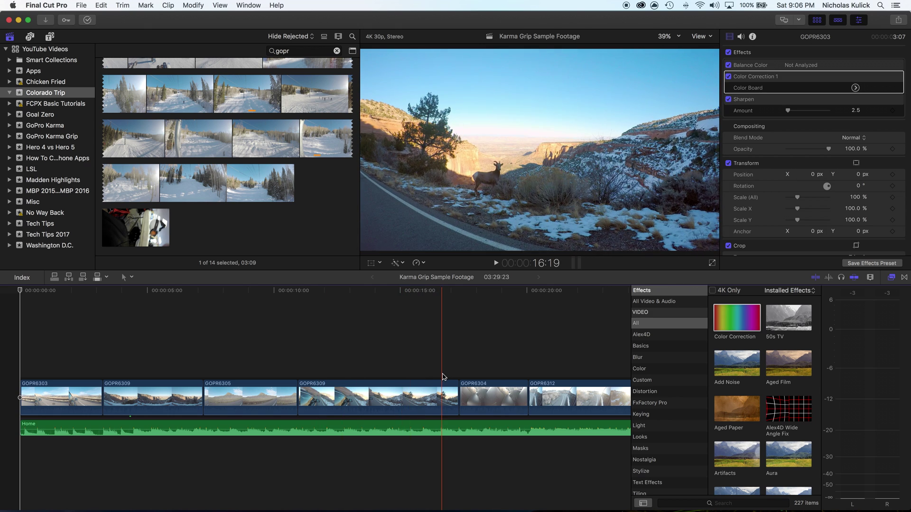
Select clip GOPR6305 to show its two color corrections, Sharpen at 2.5 and color mask
click(459, 375)
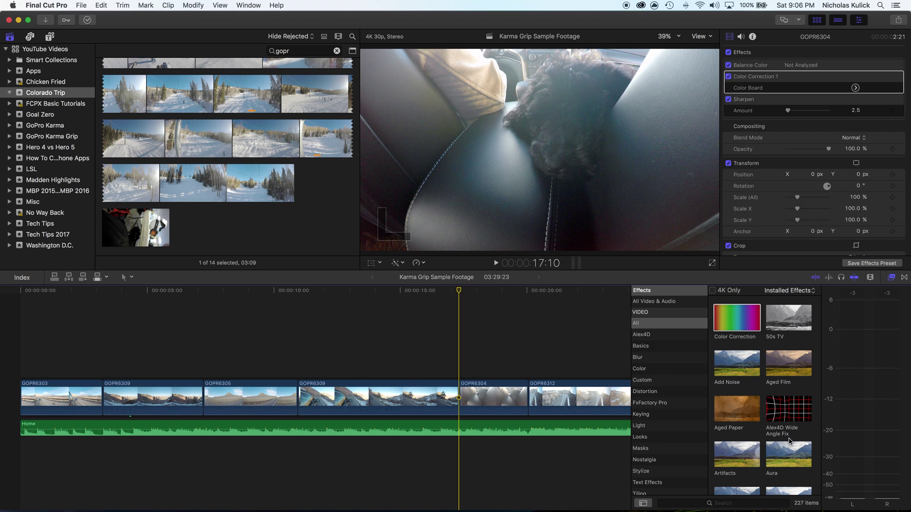
click(796, 412)
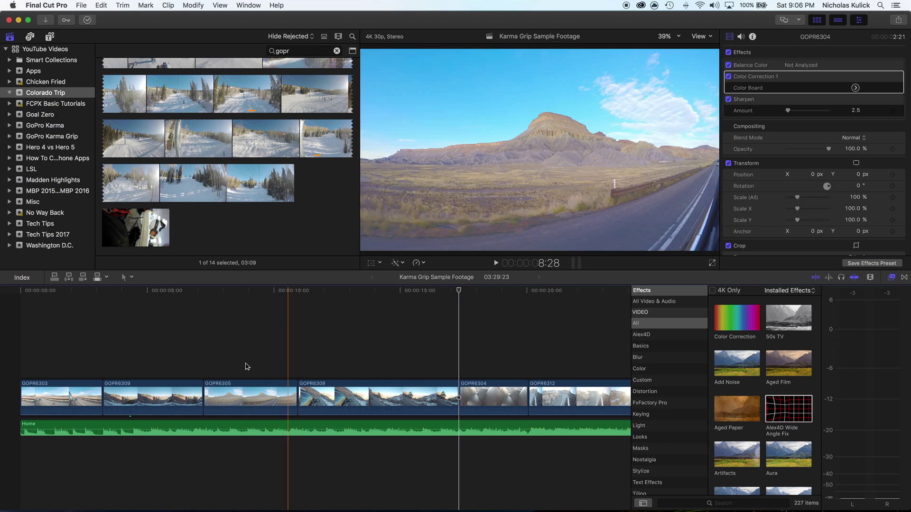
click(269, 377)
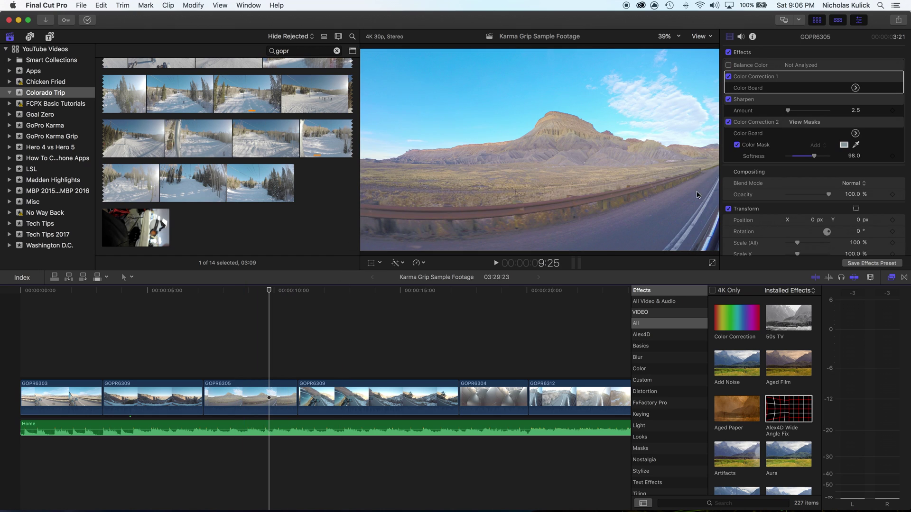
Apply Alex4D Wide Angle Fix to GOPR6305 with the GoPro 170° - 0.3 lens and preview the result
drag(779, 417, 248, 407)
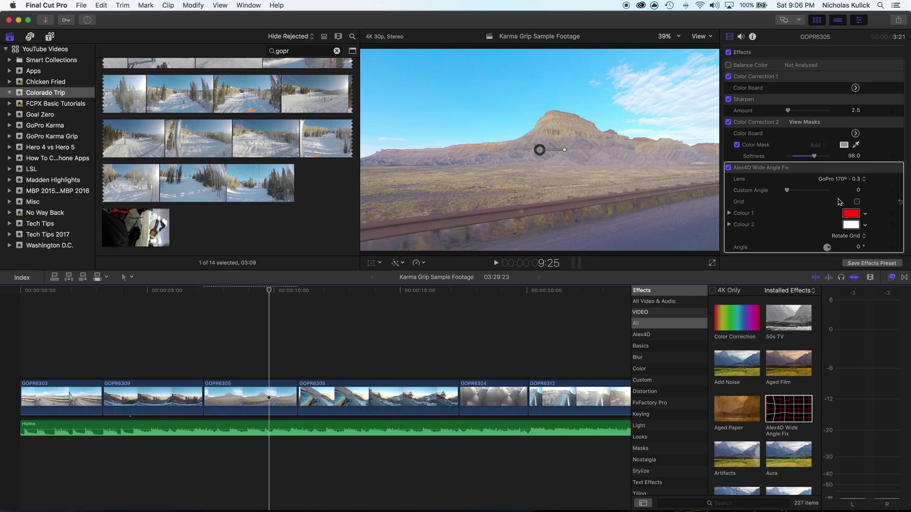
scroll(840, 201, down, 2)
click(845, 132)
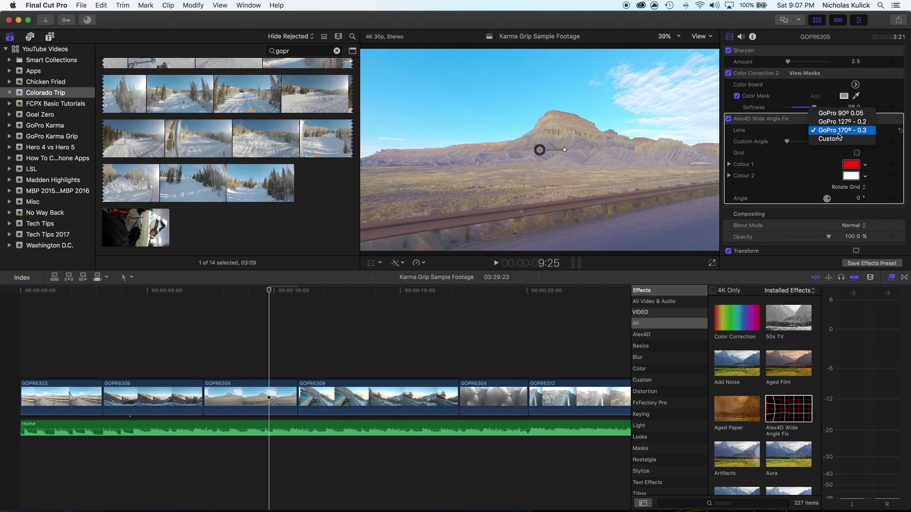
click(288, 362)
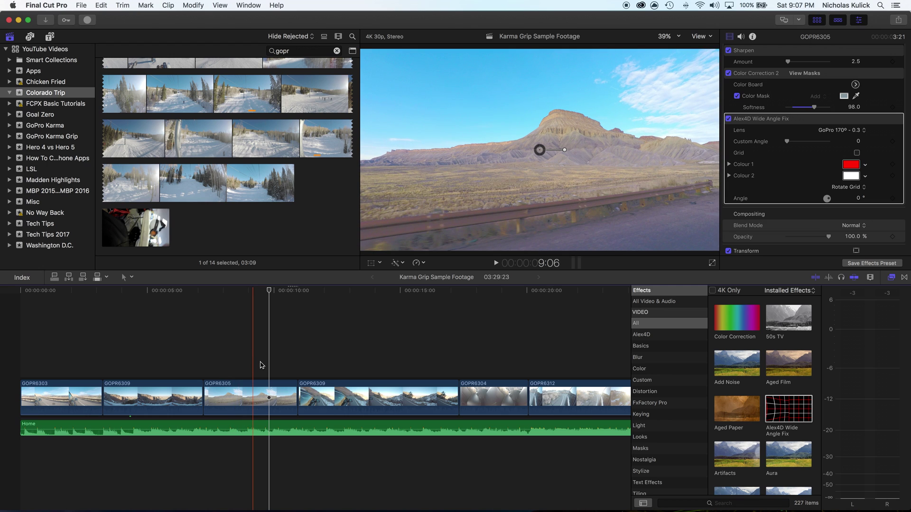
click(291, 365)
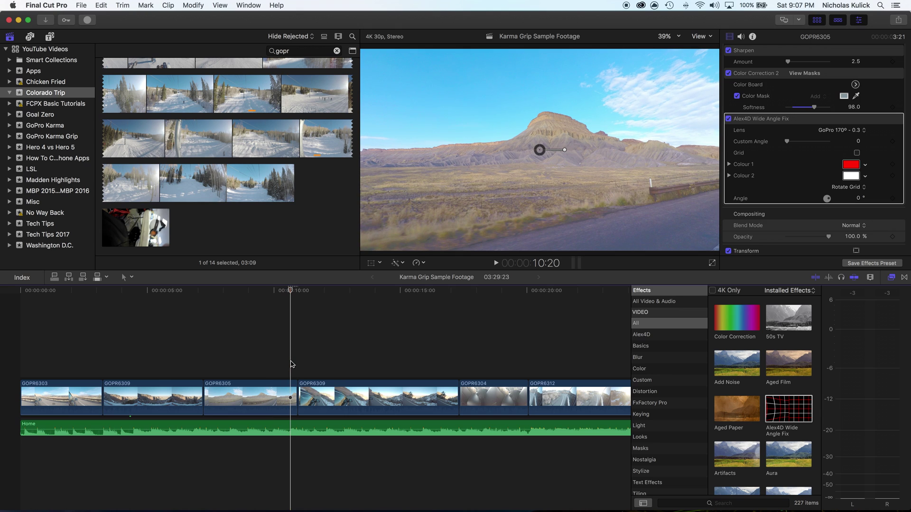
click(372, 368)
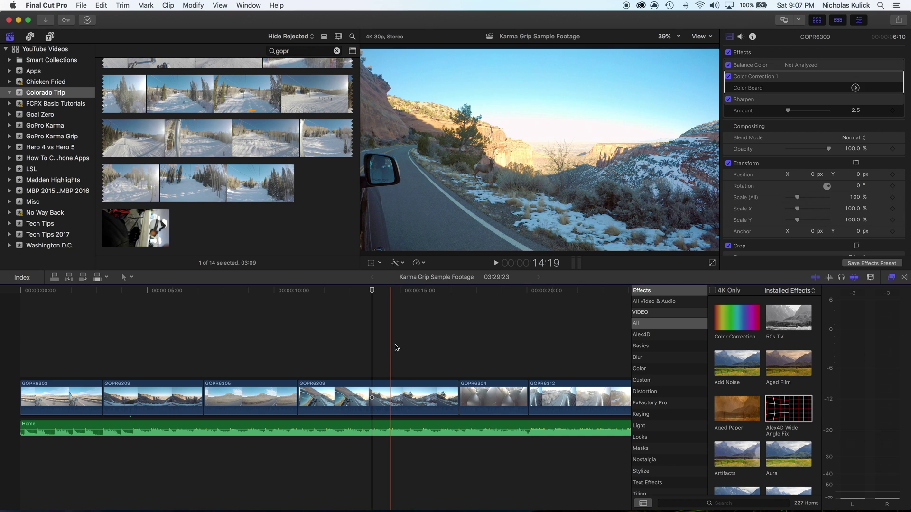
Play the timeline, stop on the dark interior shot, and select clip GOPR6304
click(394, 346)
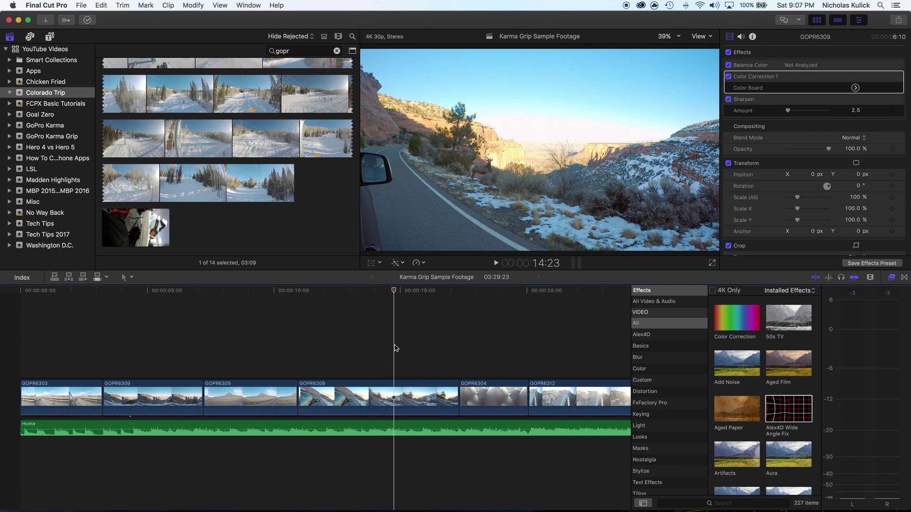
key(space)
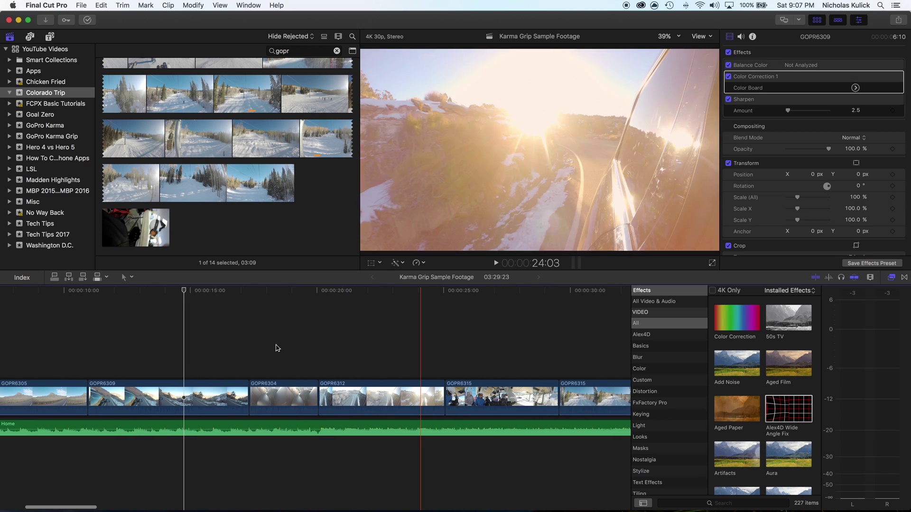
click(282, 375)
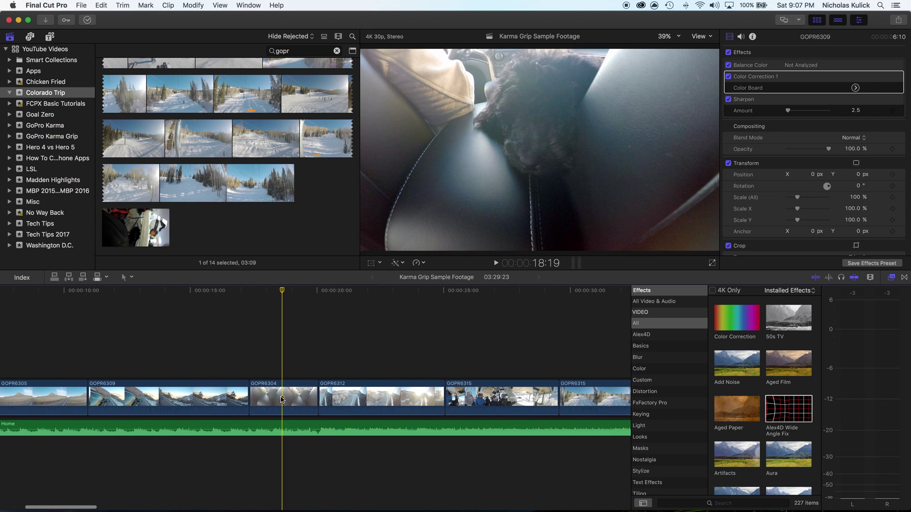
click(284, 399)
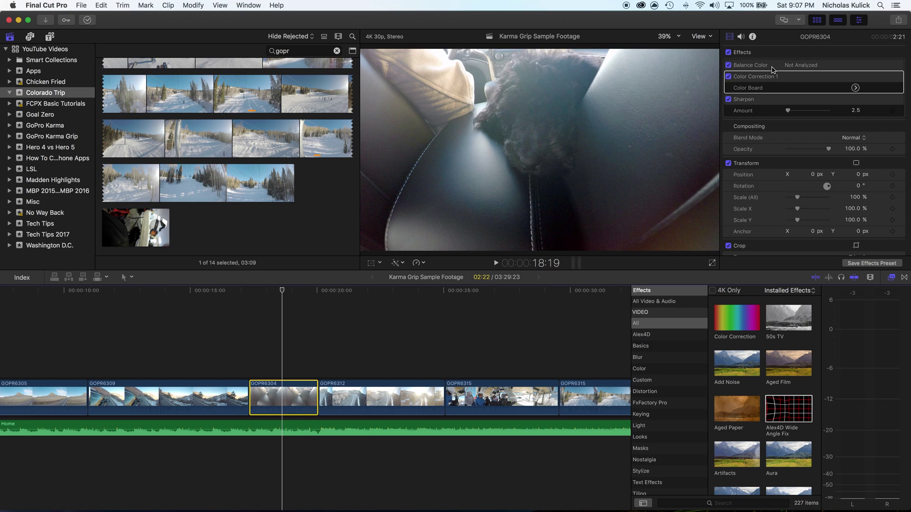
click(728, 66)
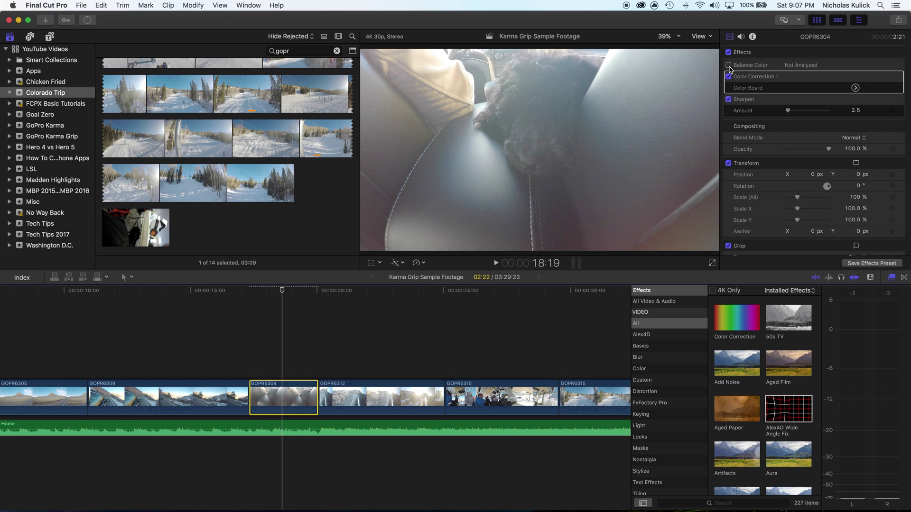
click(728, 76)
click(728, 99)
click(728, 65)
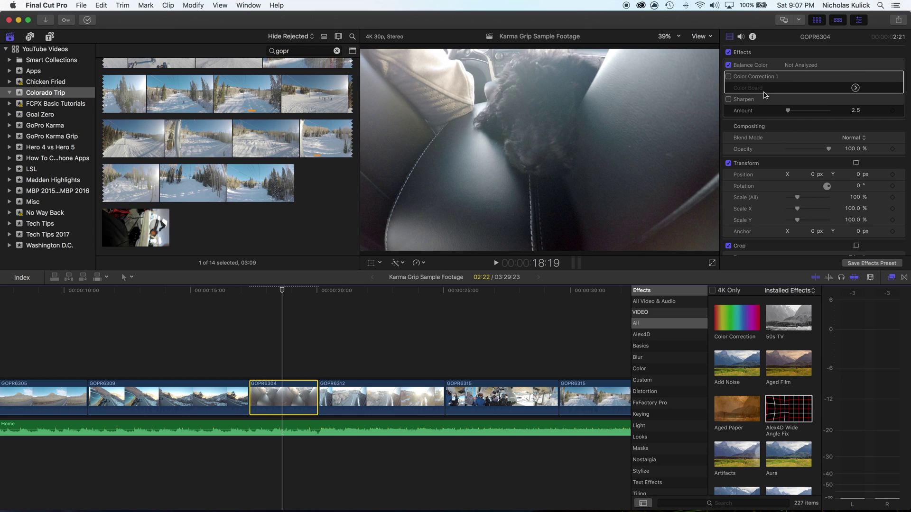
click(728, 77)
click(729, 100)
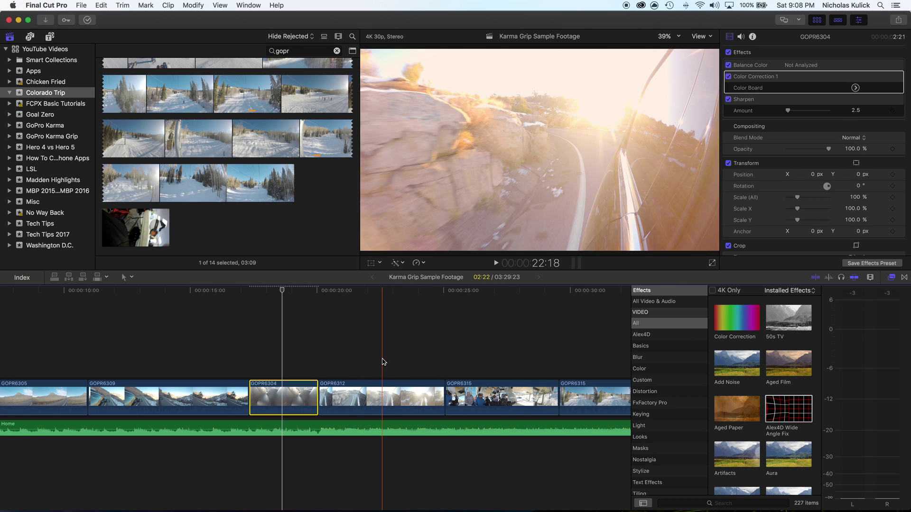
scroll(384, 362, left, 5)
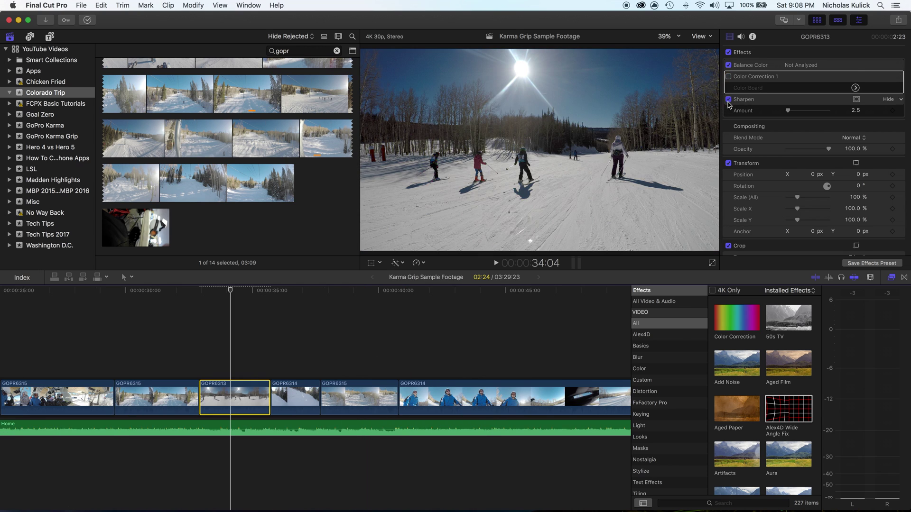
Enable Balance Color, Color Correction 1 and Sharpen on clip GOPR6313
click(729, 100)
click(729, 68)
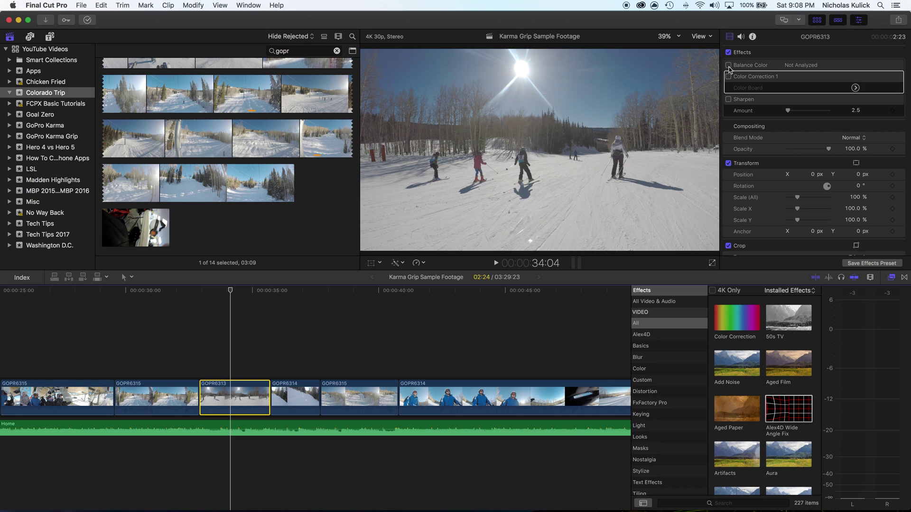
click(728, 67)
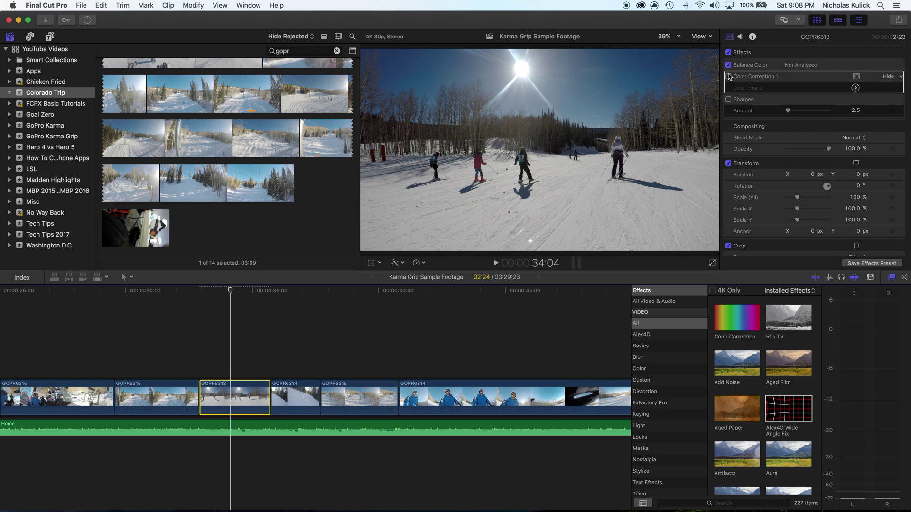
click(729, 76)
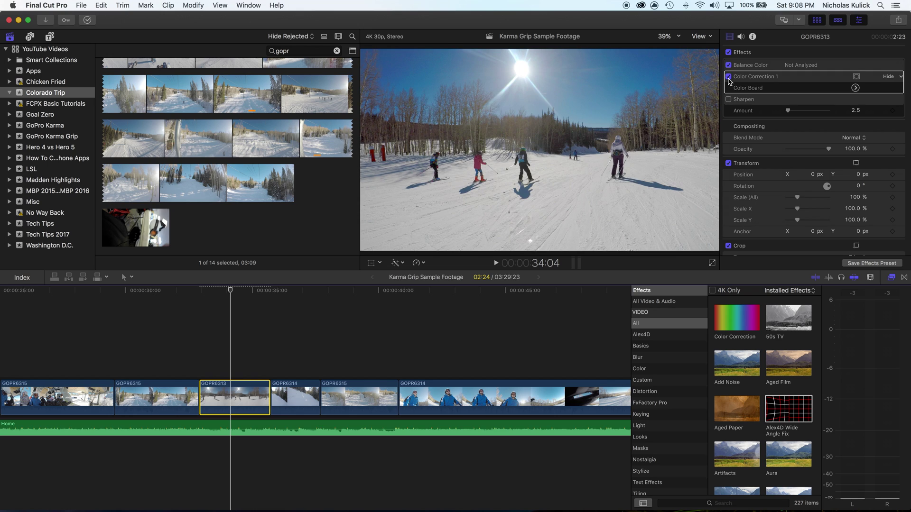
click(728, 99)
Compare GOPR6313 with Color Correction 1 toggled off and on, leaving it enabled
click(854, 89)
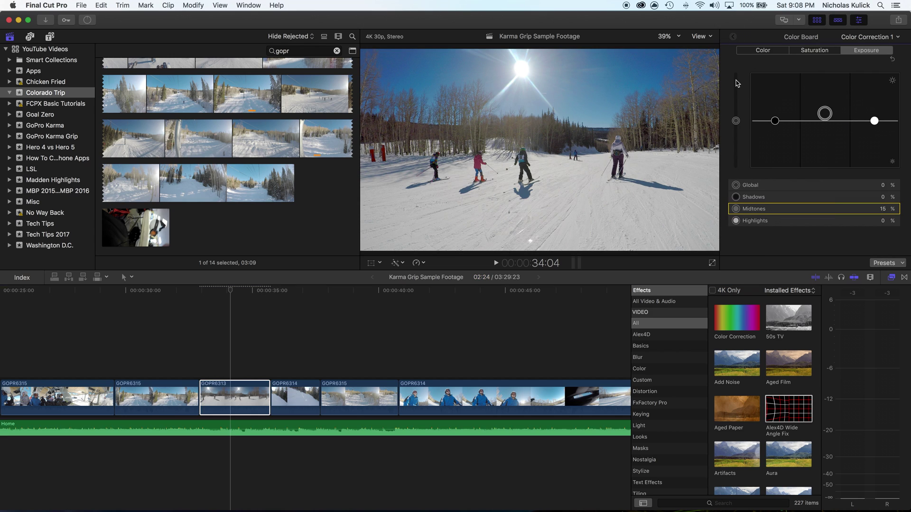
click(737, 42)
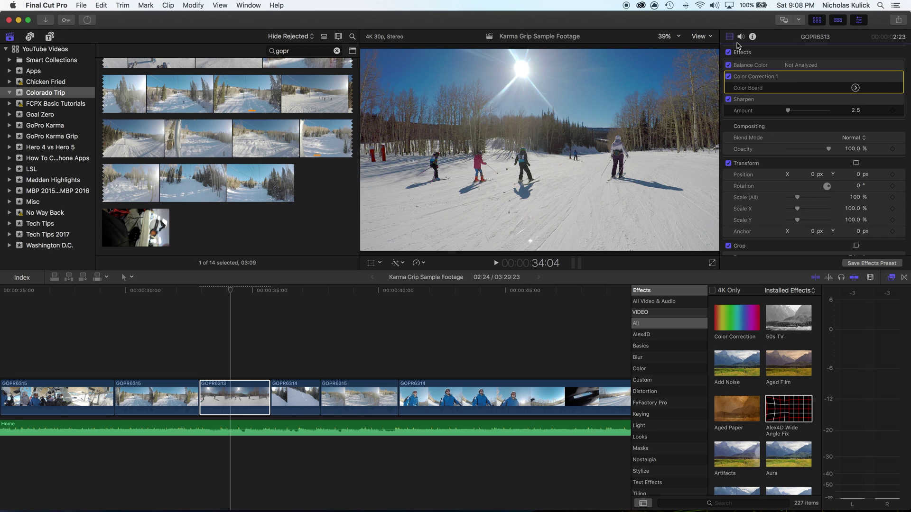
click(728, 76)
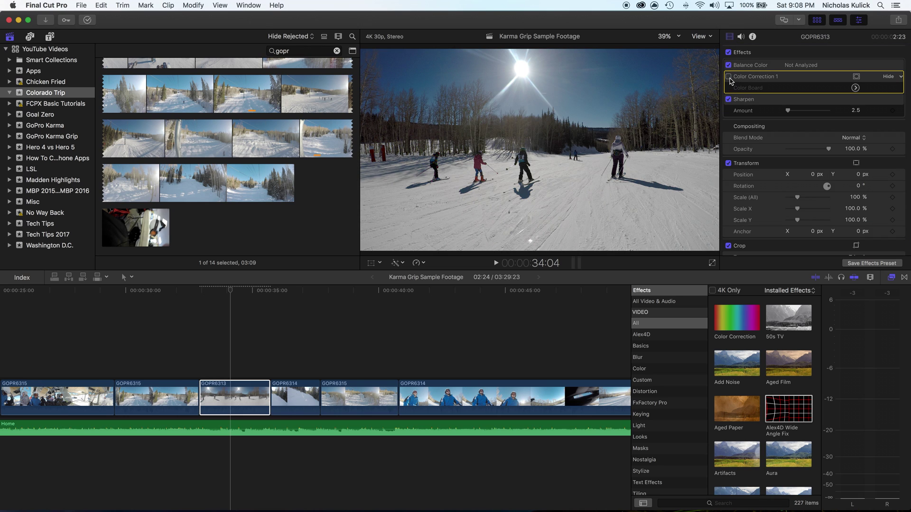
click(729, 76)
click(728, 76)
click(729, 77)
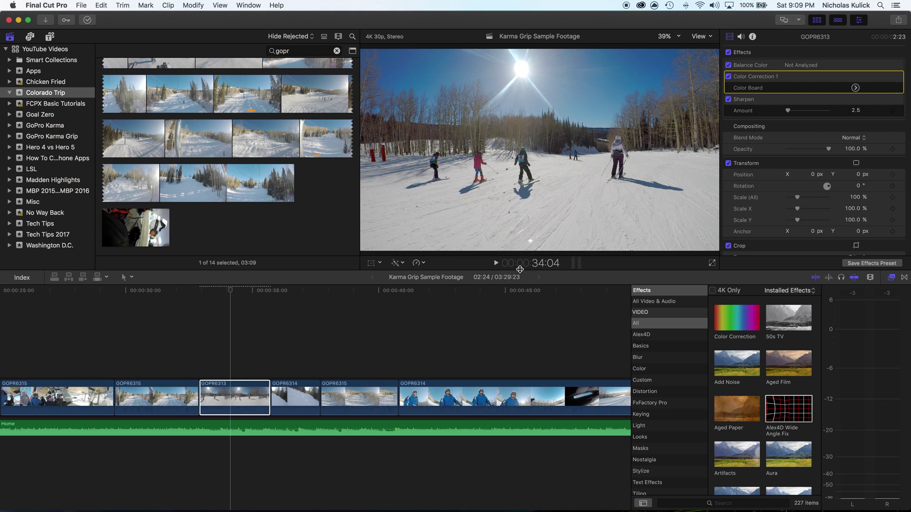
click(854, 88)
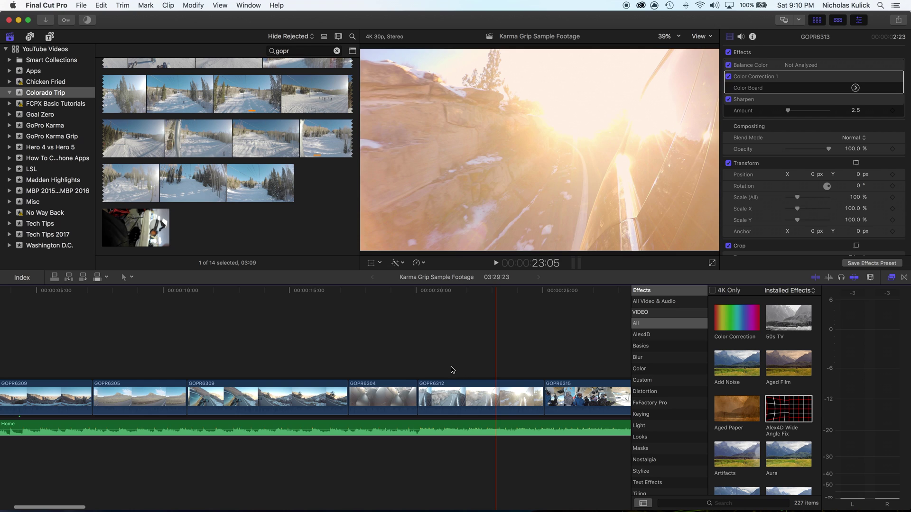
Select GOPR6312 and enable its Balance Color and Color Correction 1 effects
click(468, 394)
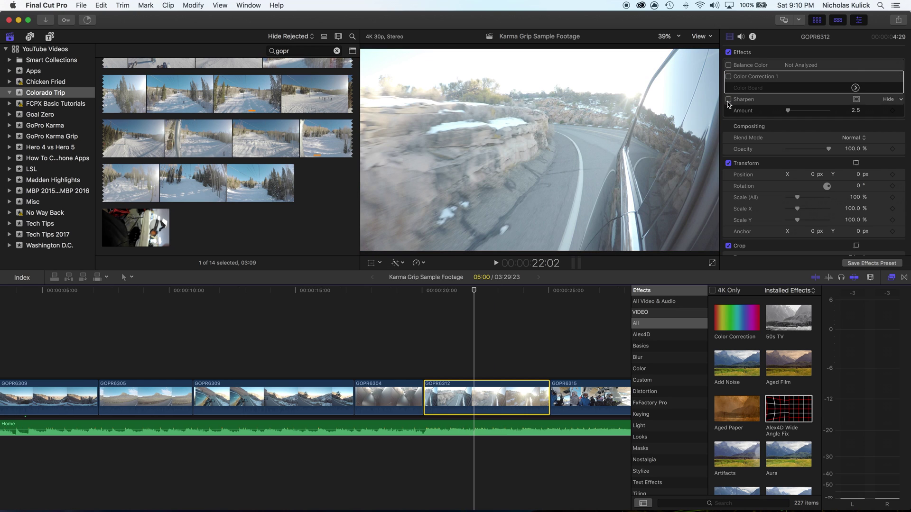
click(729, 66)
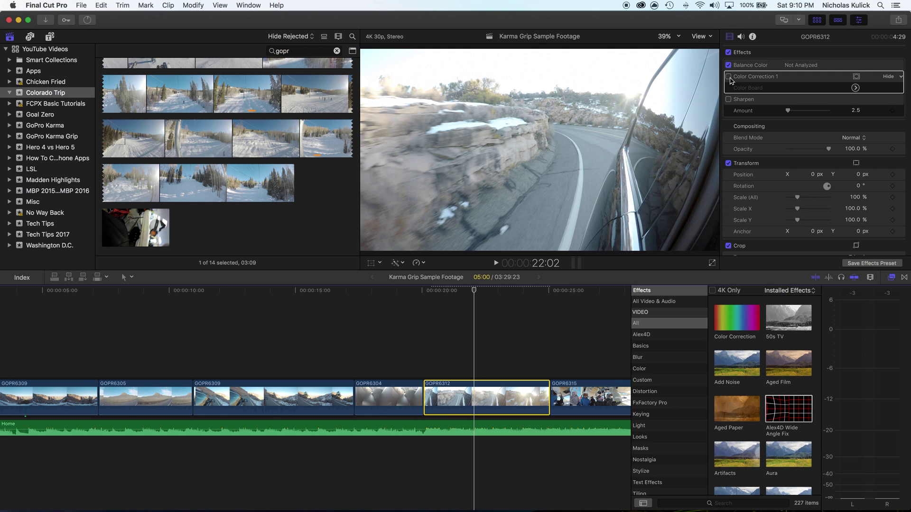
click(728, 77)
Review GOPR6312's Color Board color, saturation and exposure settings, then enable Sharpen
click(855, 88)
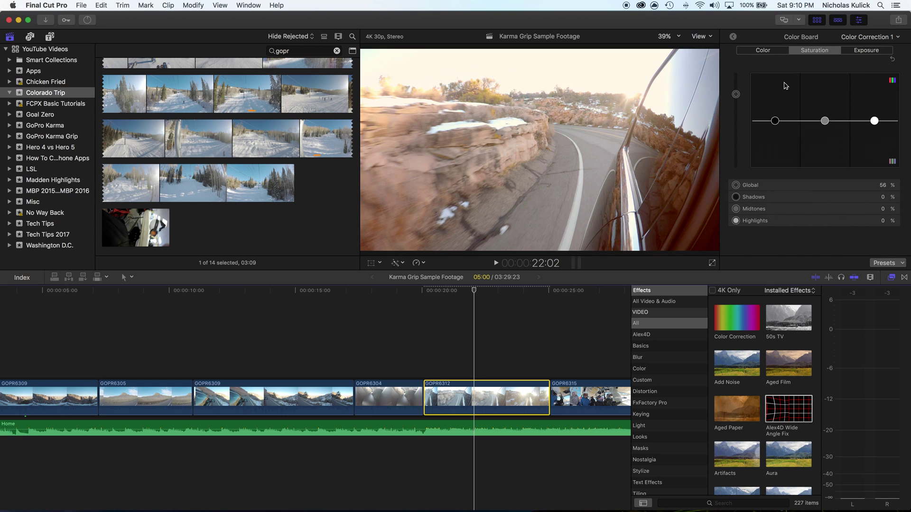
click(773, 53)
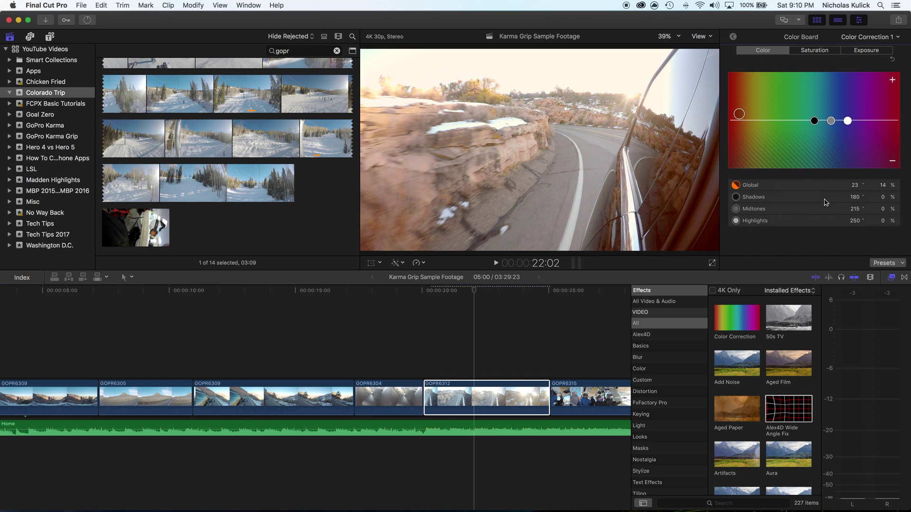
click(815, 51)
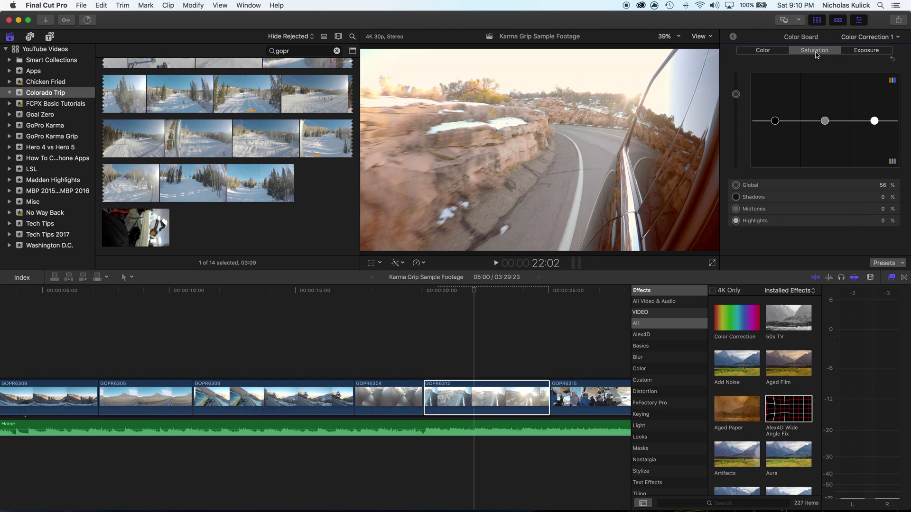
click(887, 51)
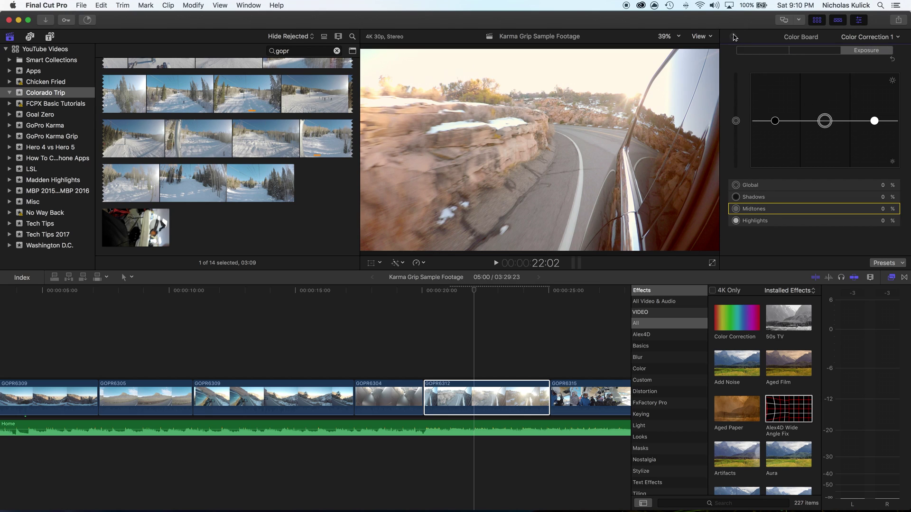
click(733, 37)
click(728, 99)
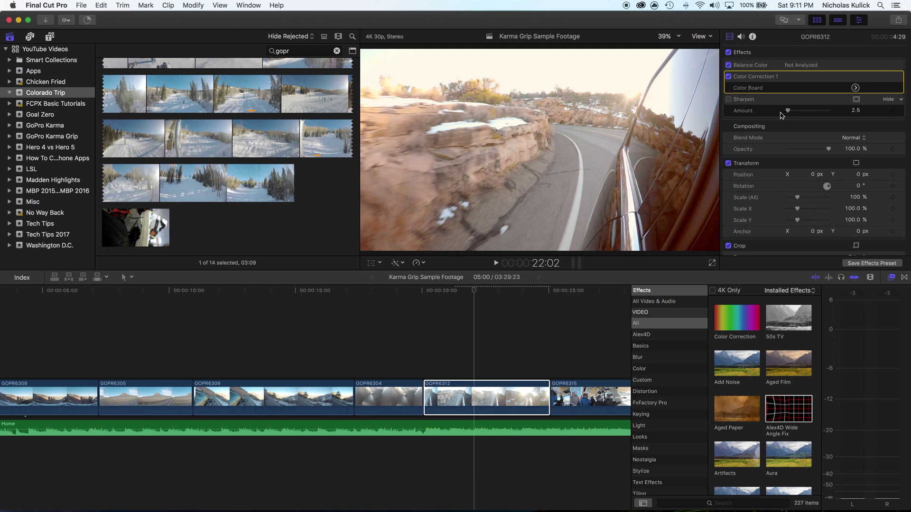